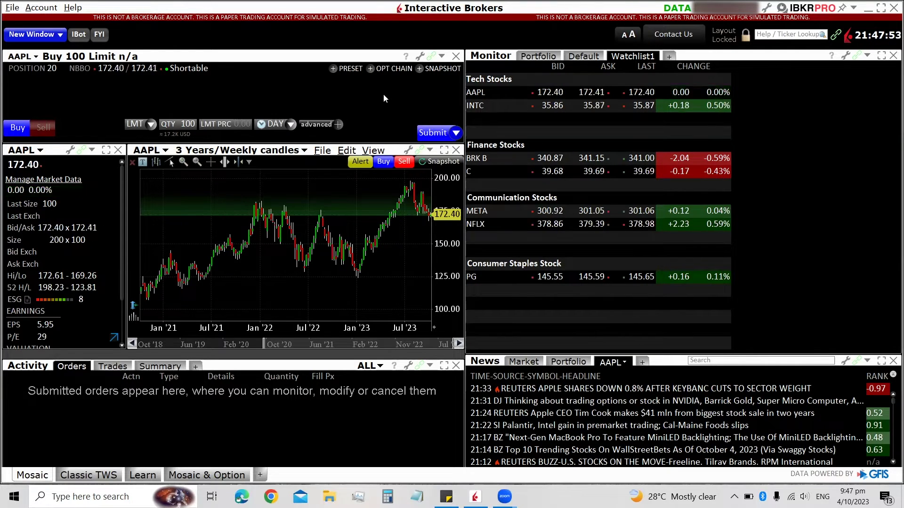
Load AAPL from Watchlist1 into the linked windows, switch them to INTC, and return to AAPL
click(474, 93)
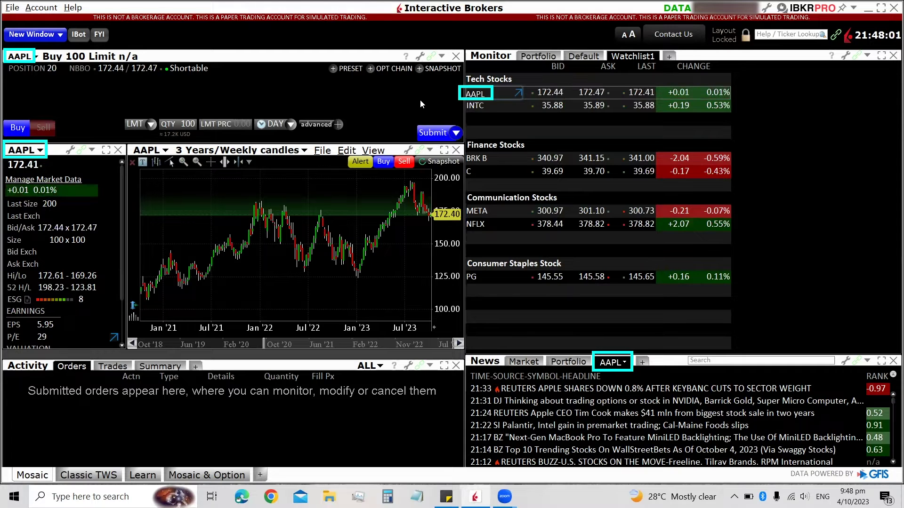
click(473, 108)
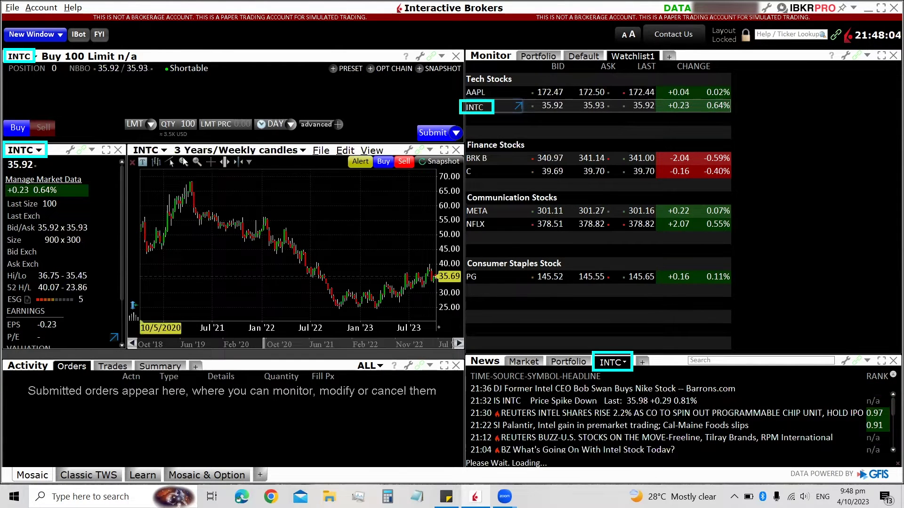
click(475, 94)
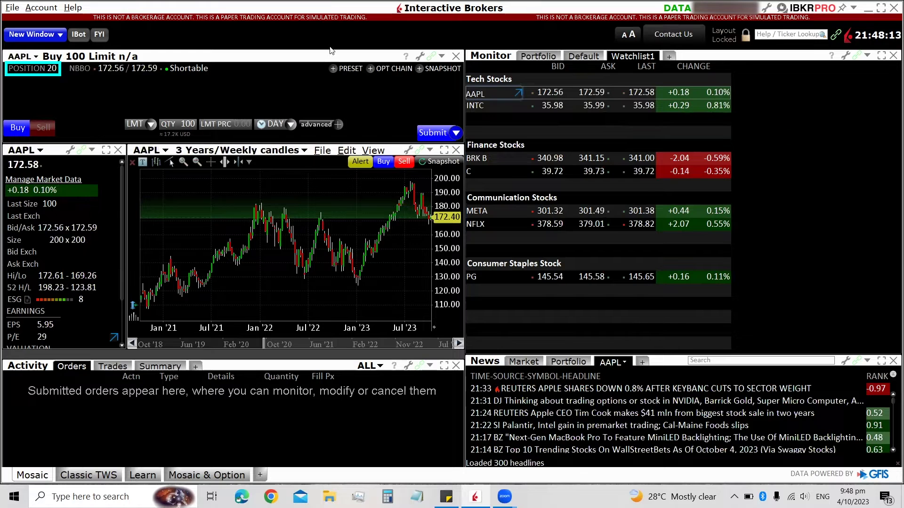
Check the AAPL holding in the portfolio, compare it with the INTC position, and reload AAPL from Watchlist1 into order entry
click(545, 54)
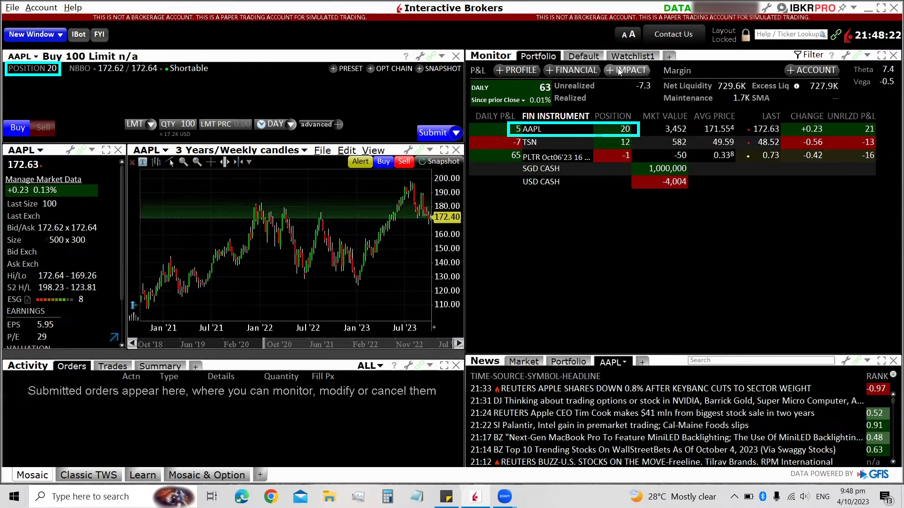
click(632, 56)
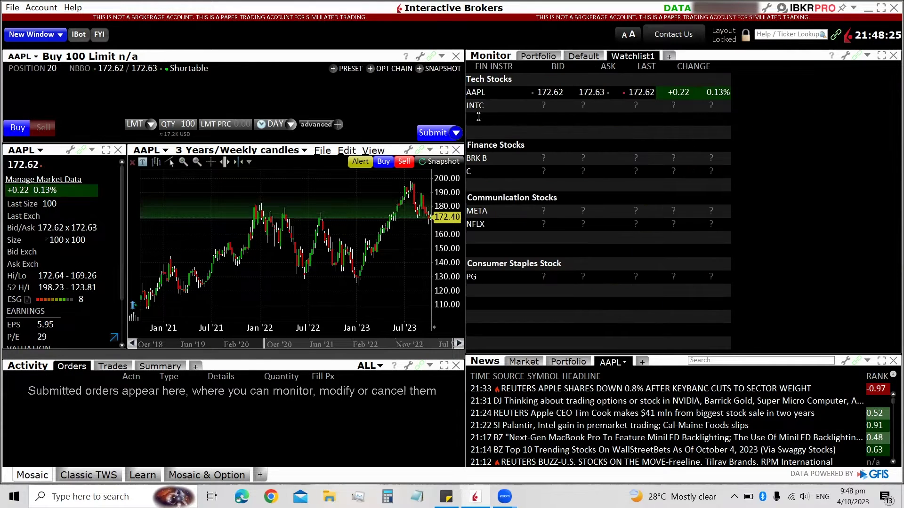
click(476, 109)
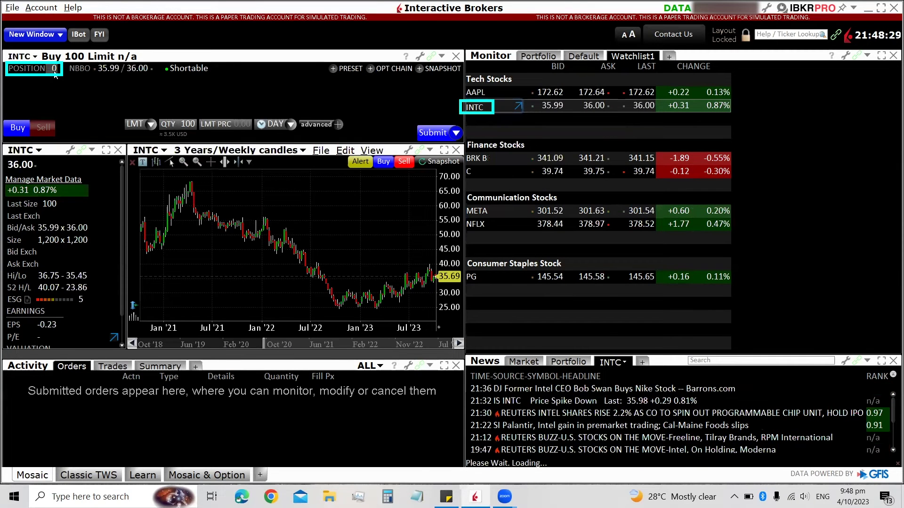
click(470, 94)
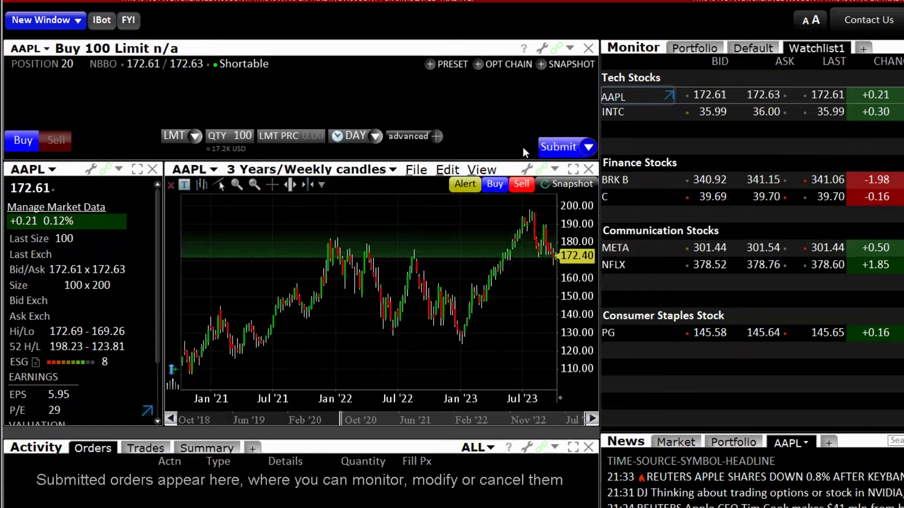
Try the Sell side for the AAPL order, return it to Buy, and choose LMT as the order type
click(47, 141)
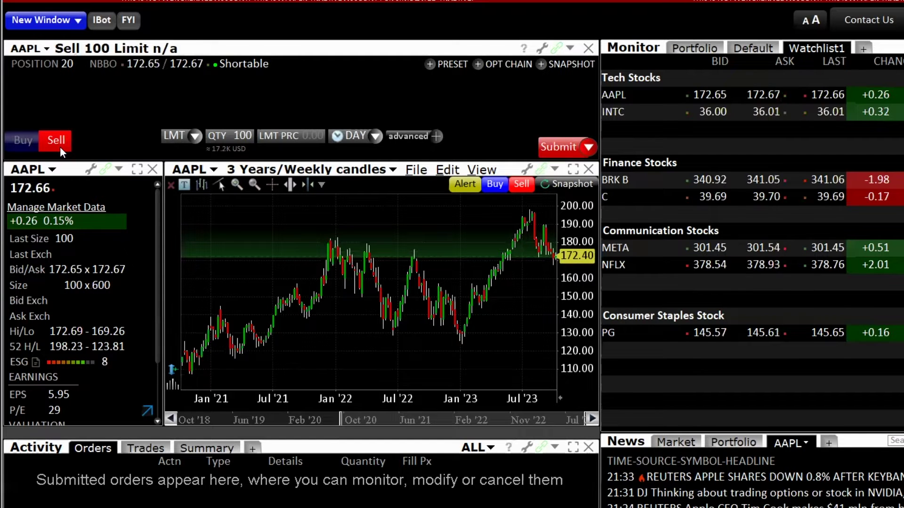
click(16, 147)
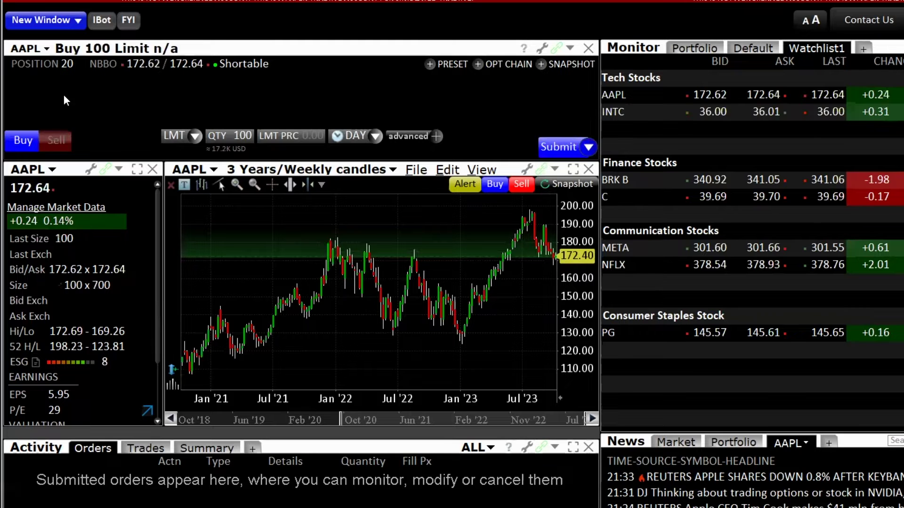
click(194, 137)
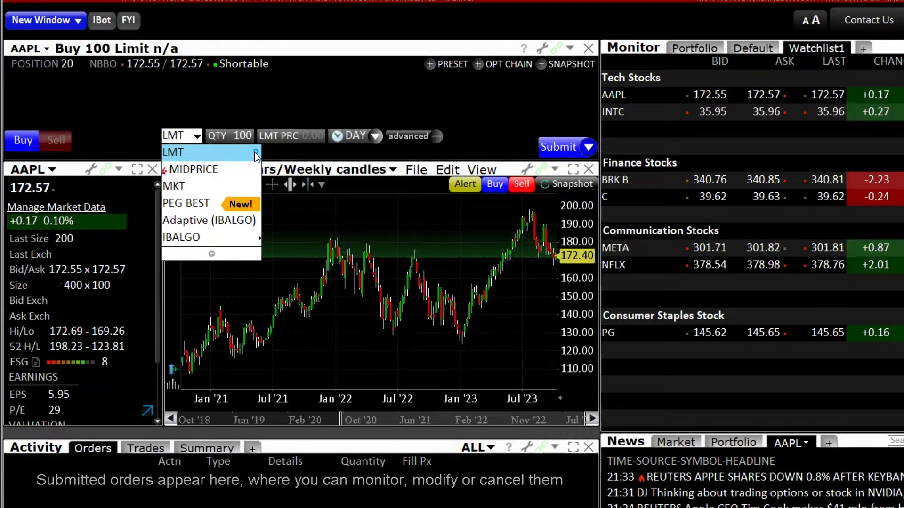
mouse_move(254, 151)
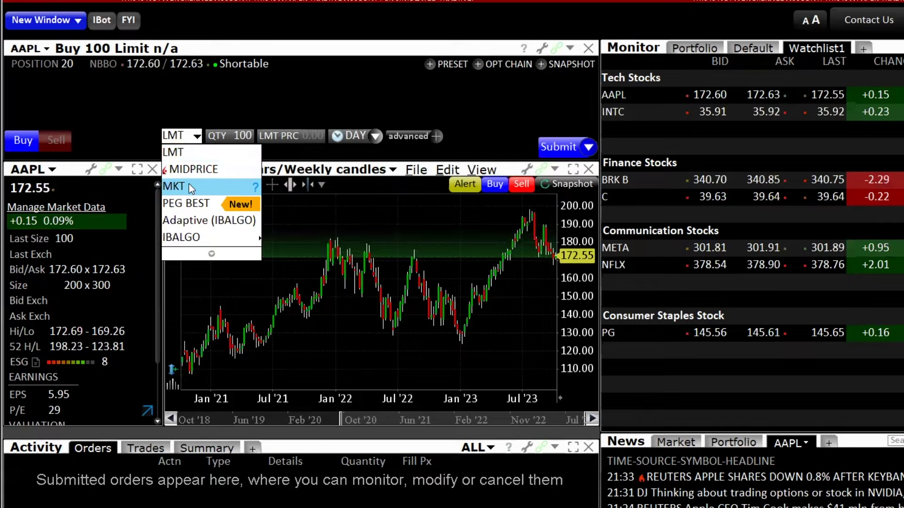
mouse_move(253, 188)
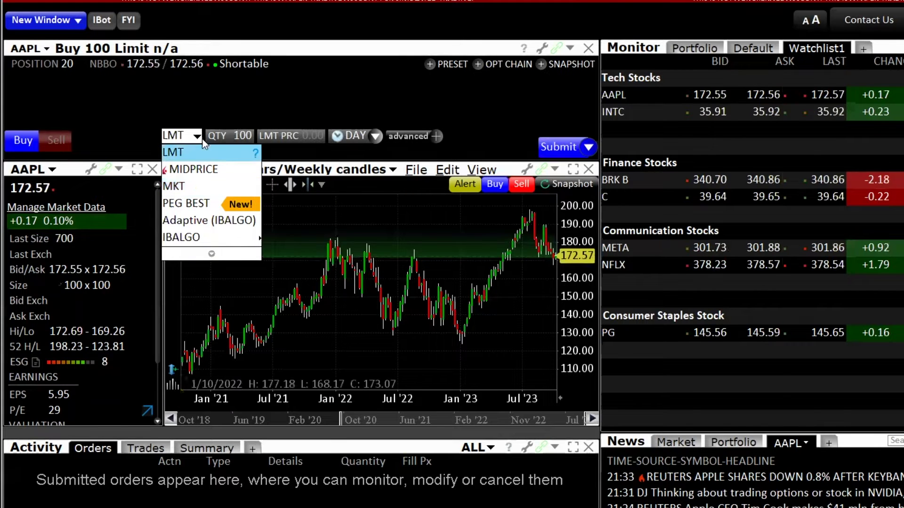
click(178, 151)
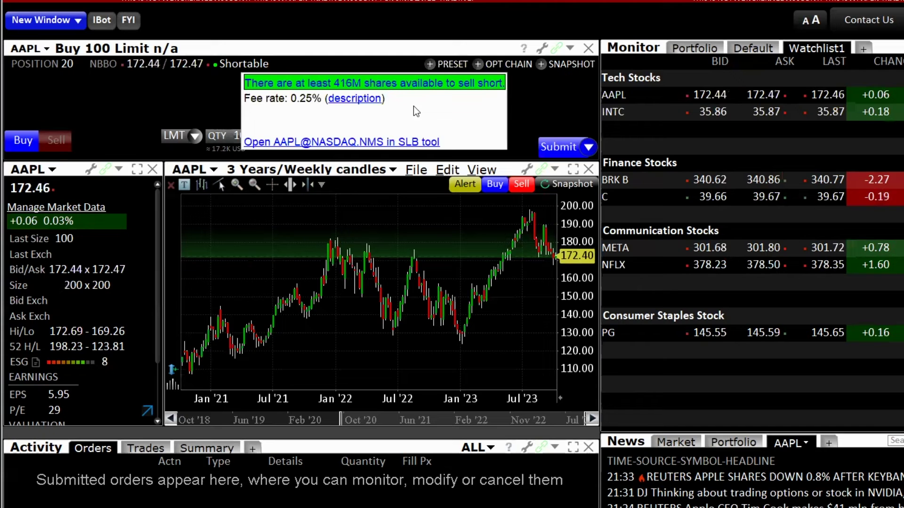
Try the Interactive order entry tool style, go back to Simplified, and leave the configuration without applying changes
click(538, 49)
click(573, 65)
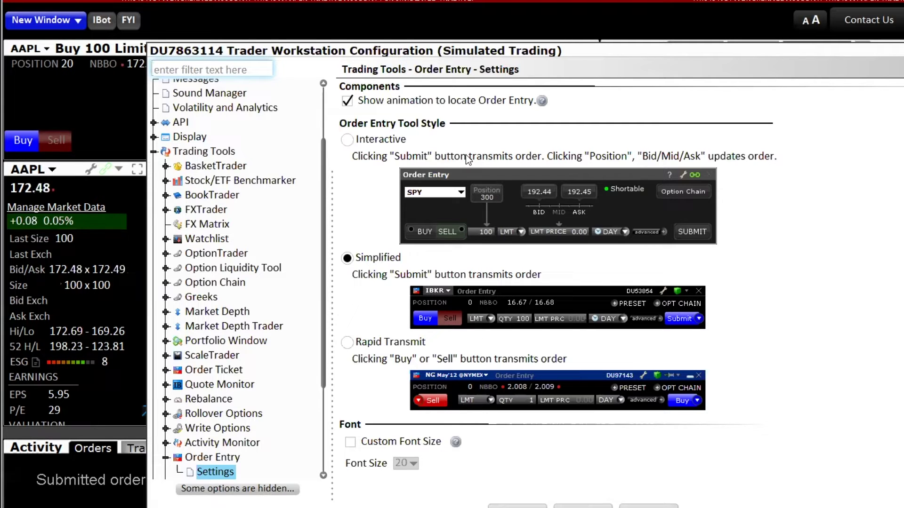
click(348, 141)
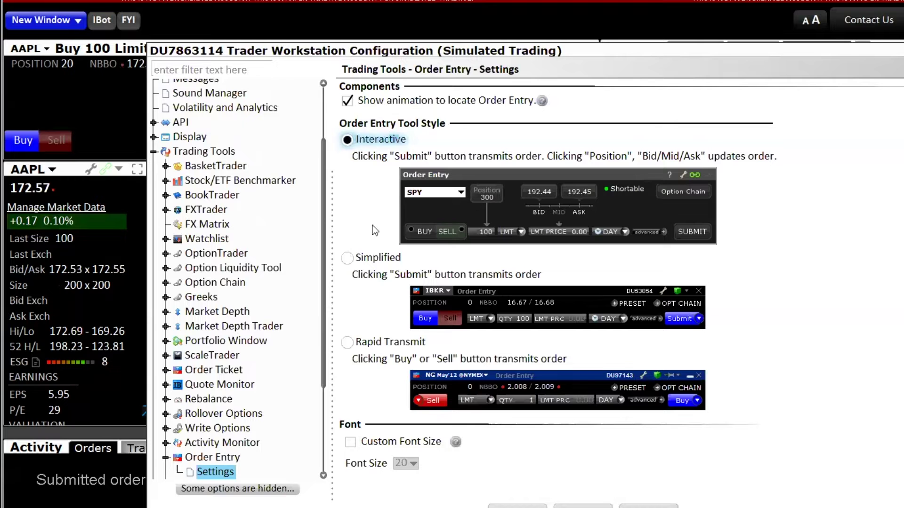
click(347, 259)
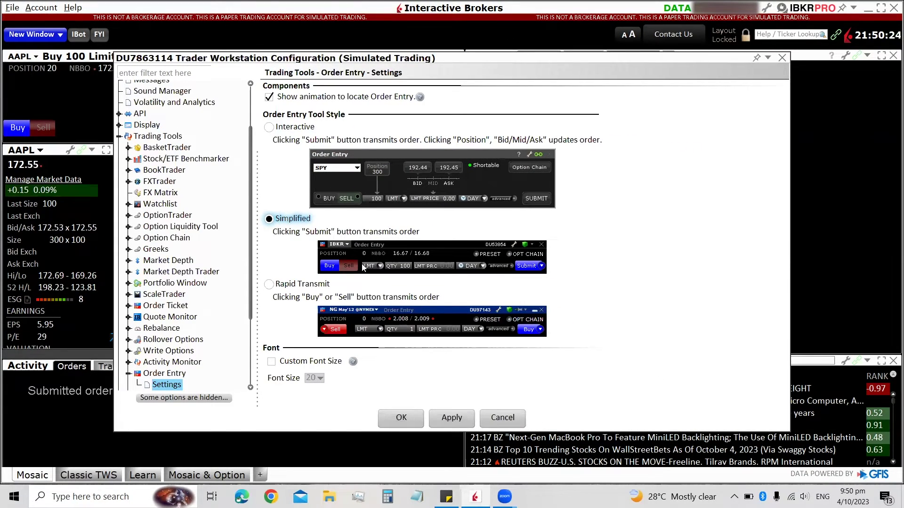
click(512, 420)
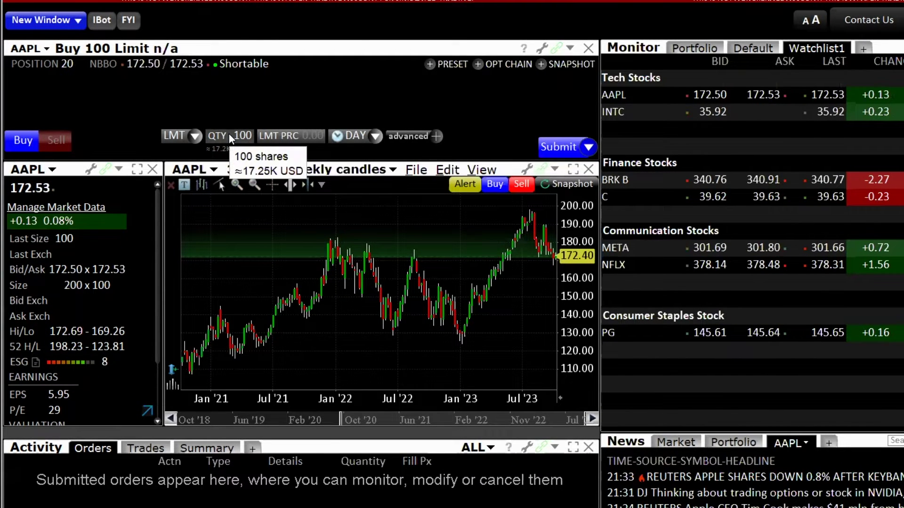
Set the AAPL buy order's quantity to 30 shares
click(229, 134)
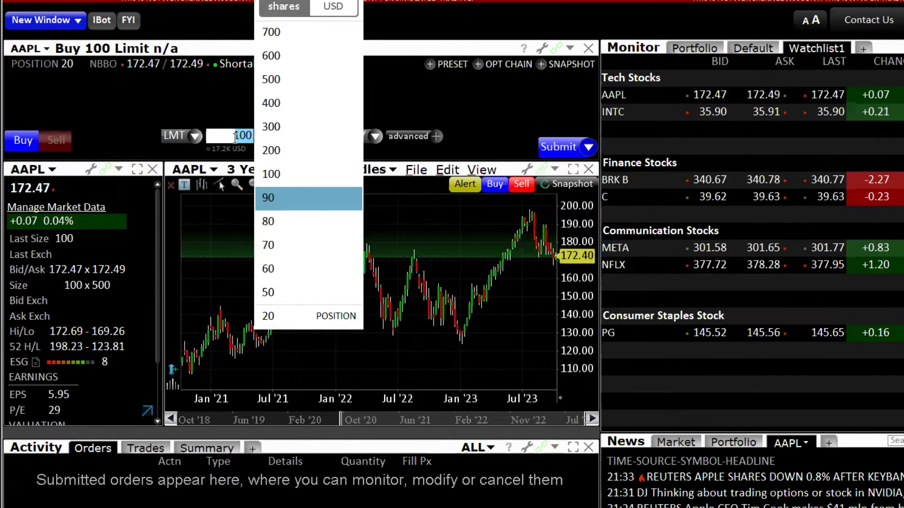
text(30)
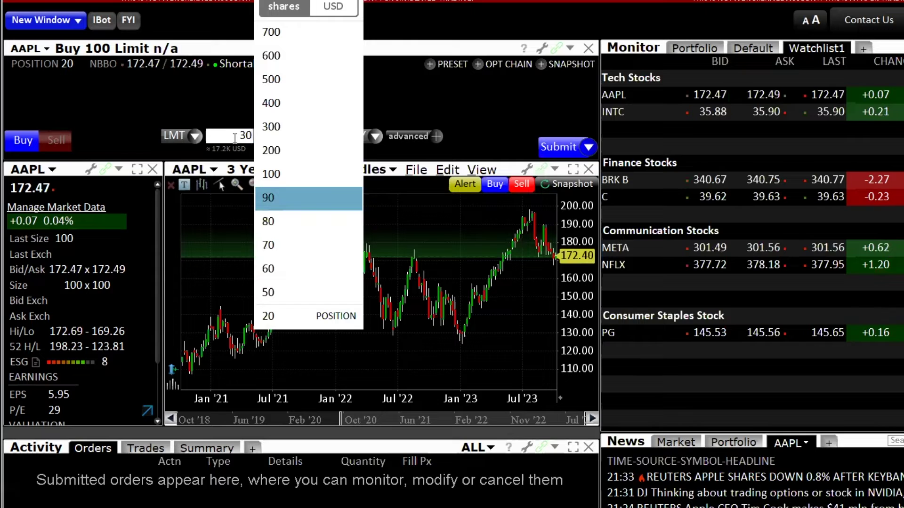
key(Return)
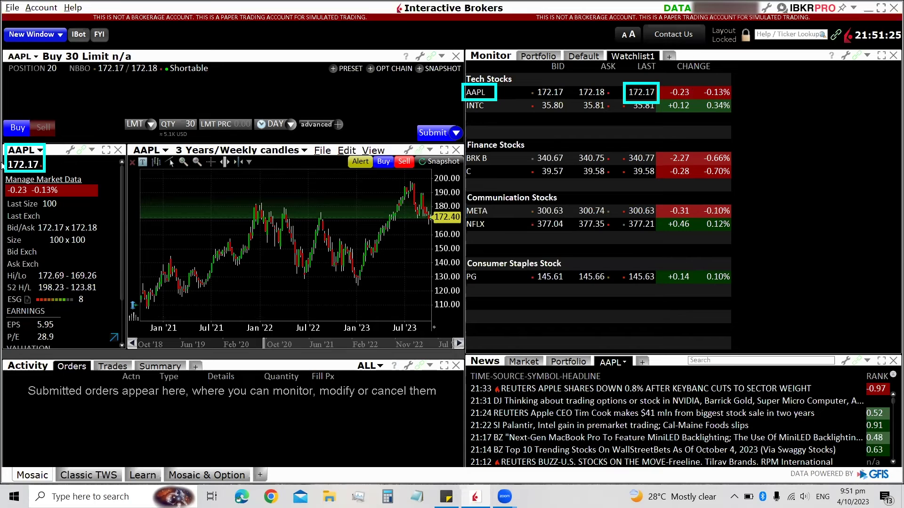
Check AAPL's last price and set the buy order's limit price to 170.00
mouse_move(61, 163)
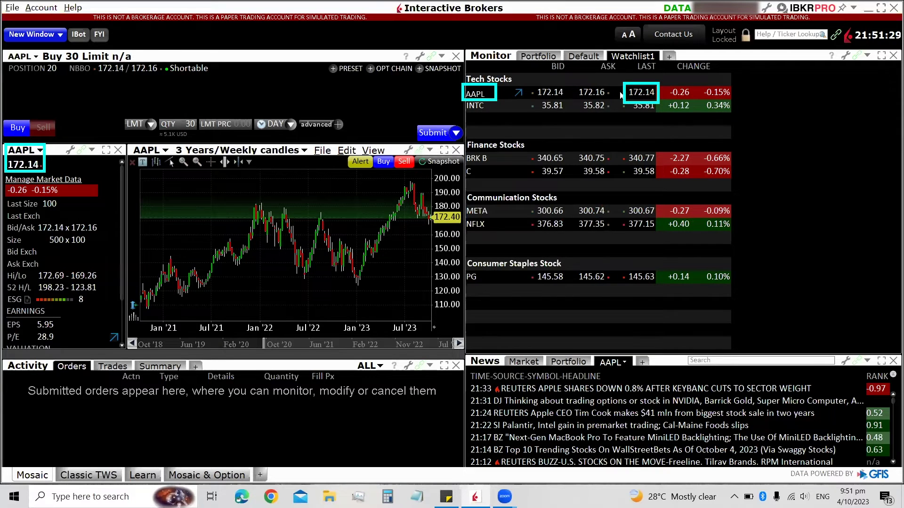
mouse_move(653, 98)
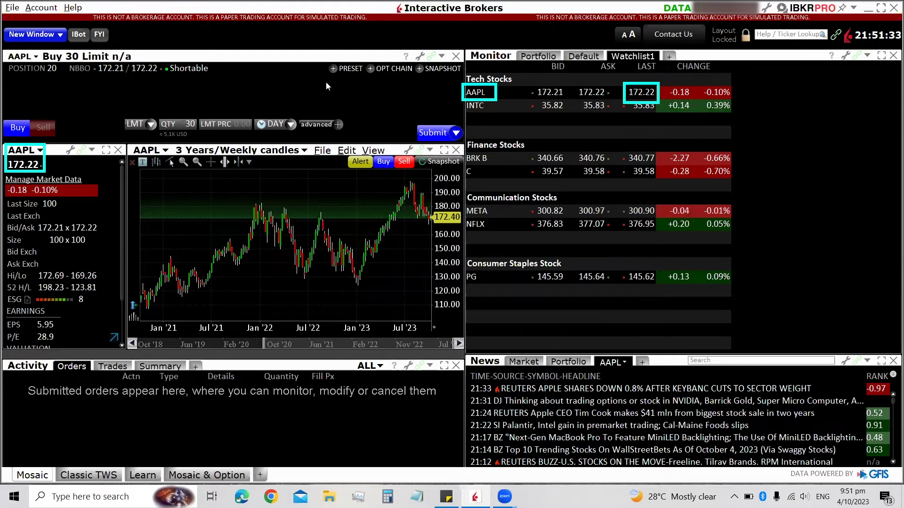
click(238, 125)
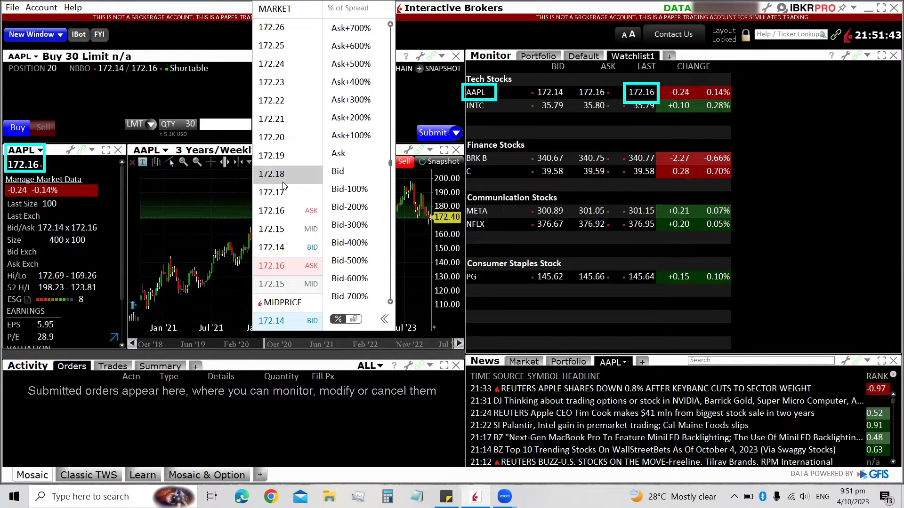
scroll(283, 186, down, 5)
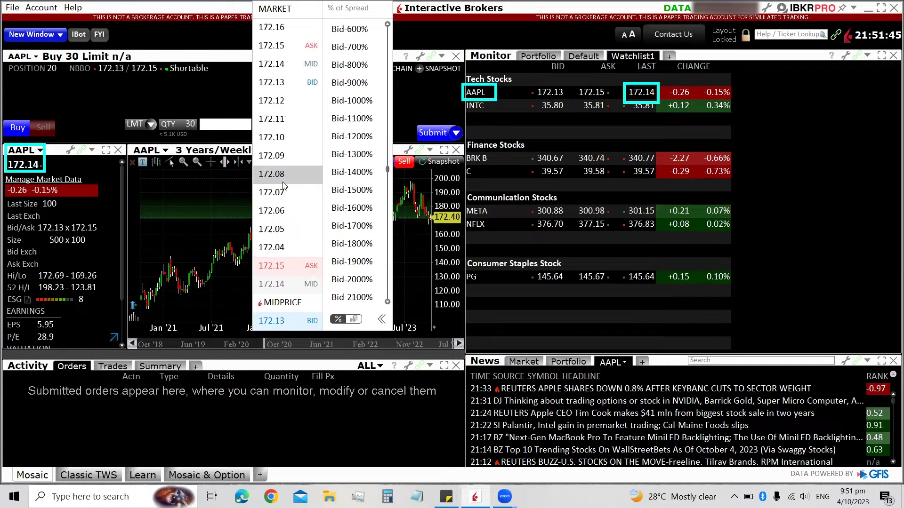
scroll(283, 186, down, 12)
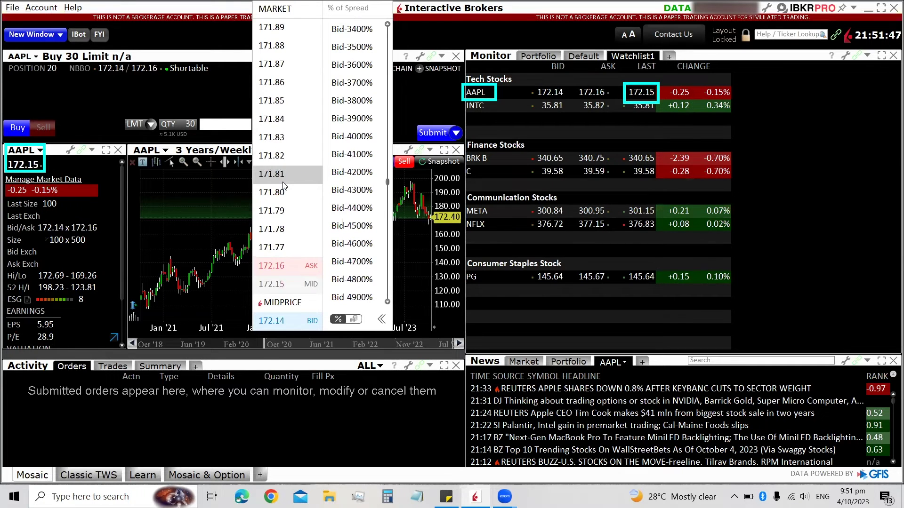
scroll(284, 186, down, 20)
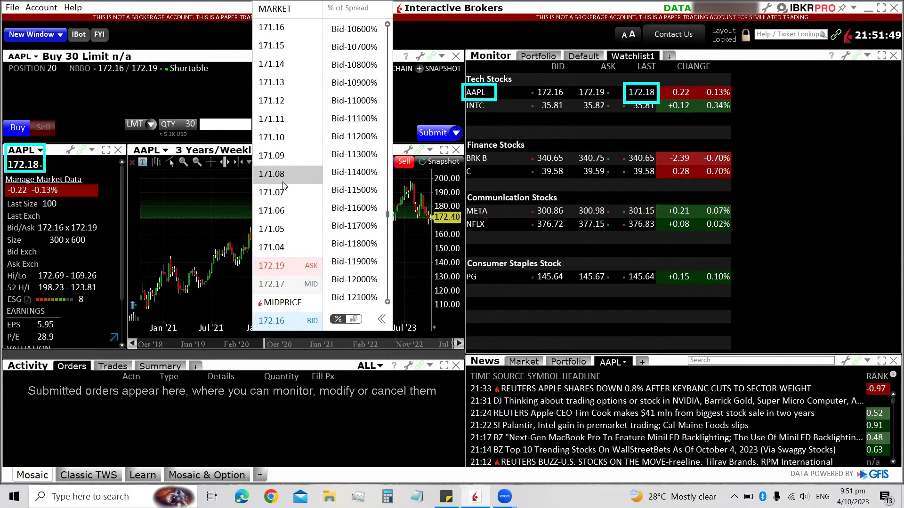
scroll(284, 186, down, 15)
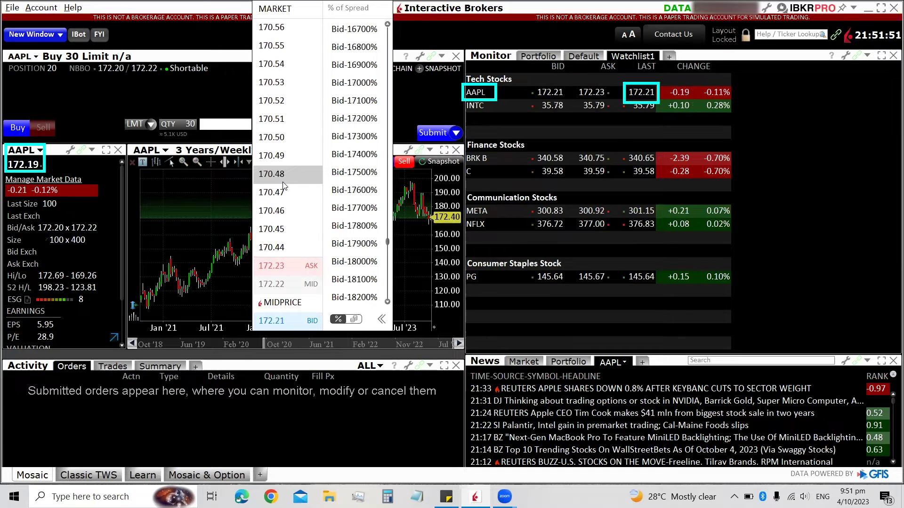
scroll(284, 186, down, 13)
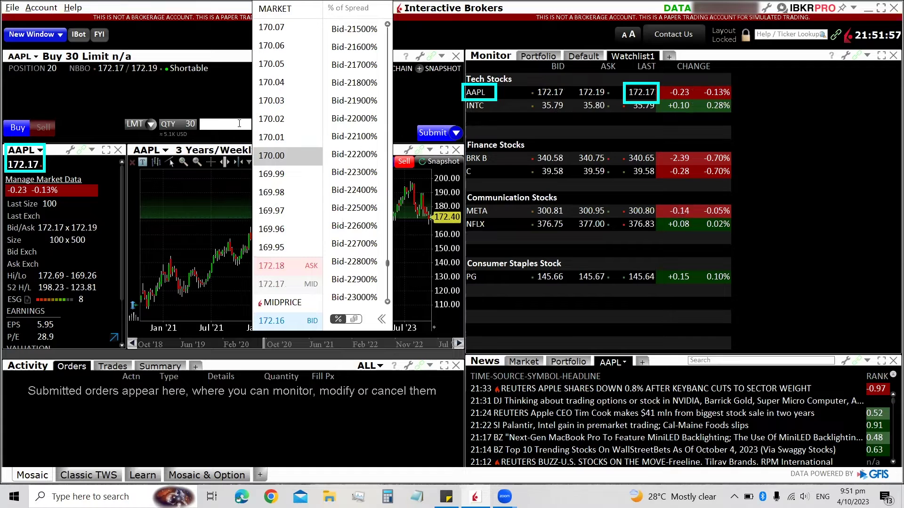
key(Return)
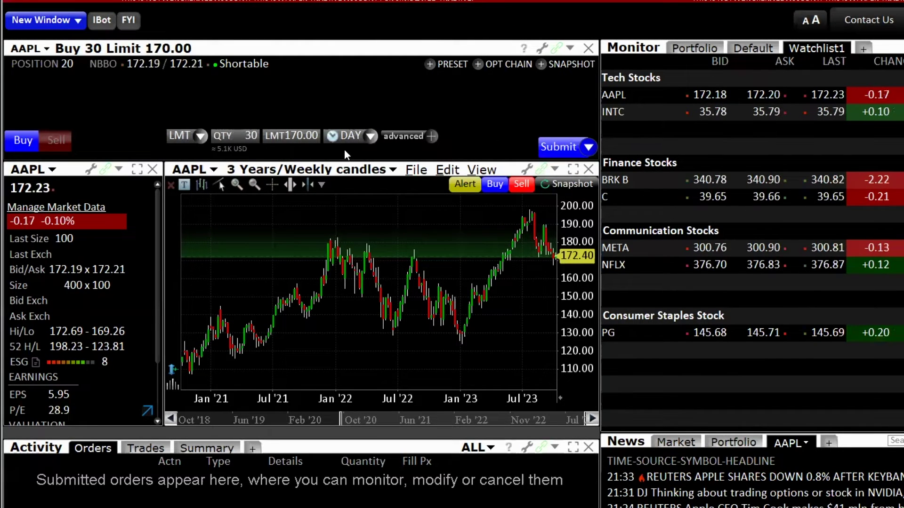
Set the AAPL order's time in force to GTC and look over its advanced order options before closing them
click(372, 137)
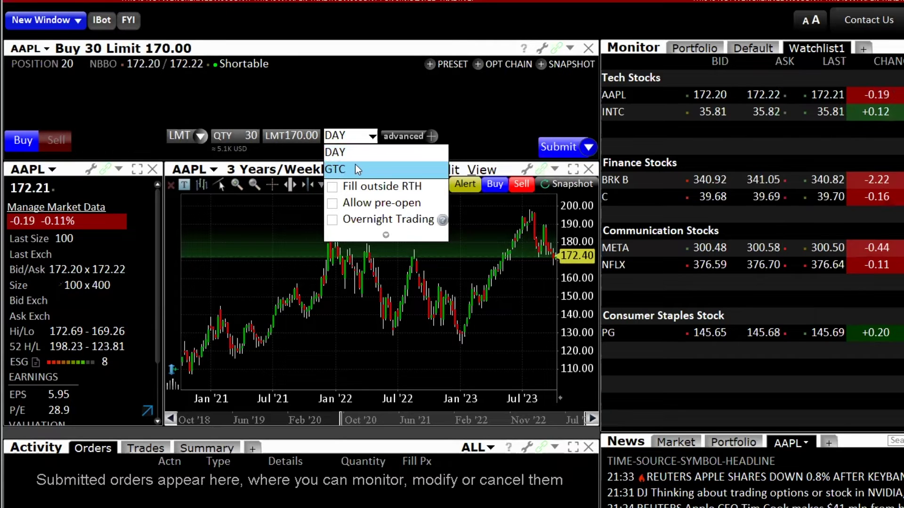
click(349, 169)
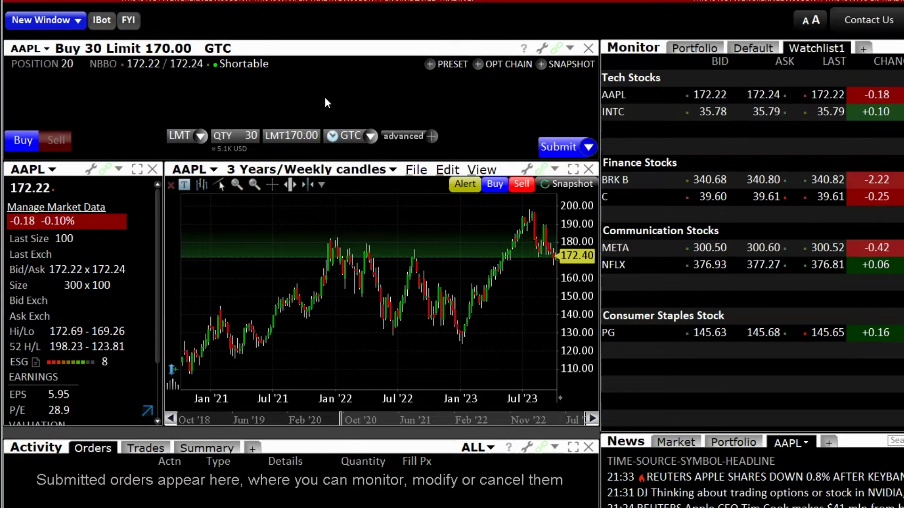
click(335, 137)
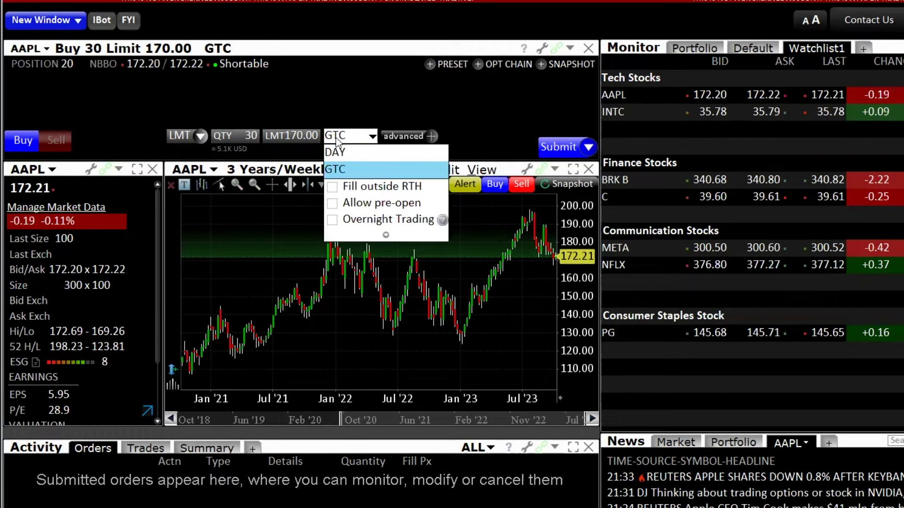
click(342, 169)
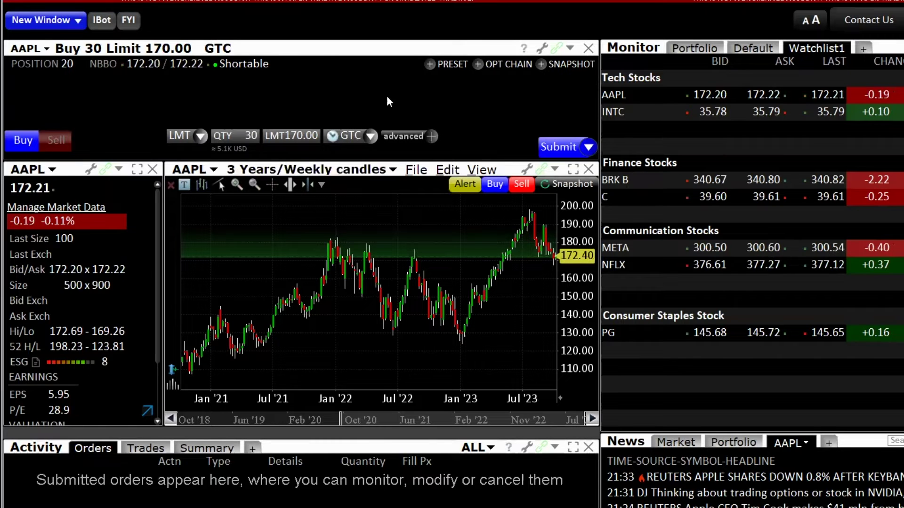
click(429, 135)
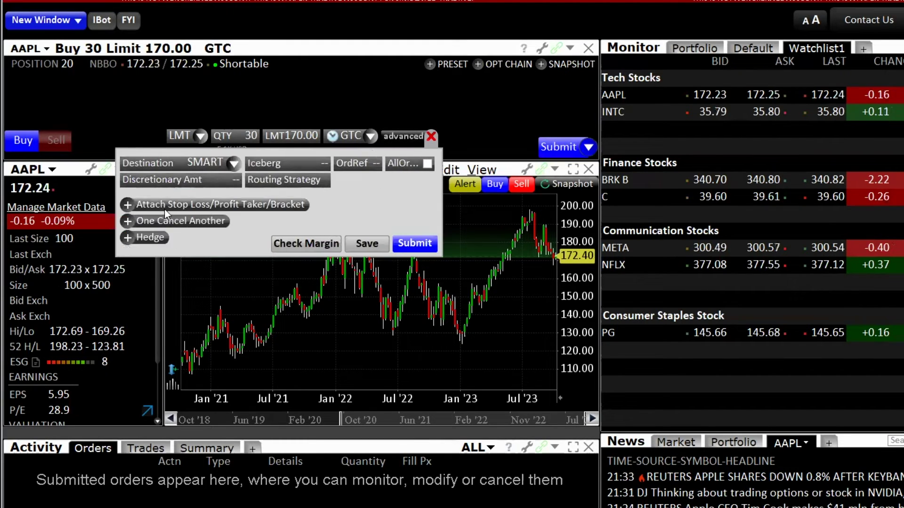
click(429, 137)
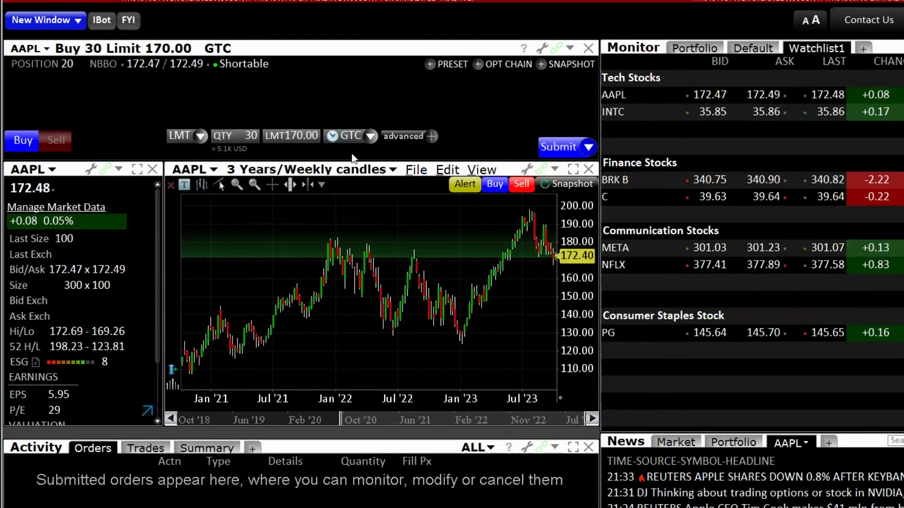
Submit and transmit the GTC buy limit order for 30 AAPL shares at 170.00, accept the auto-cancel date notice, and check the order's status
click(560, 148)
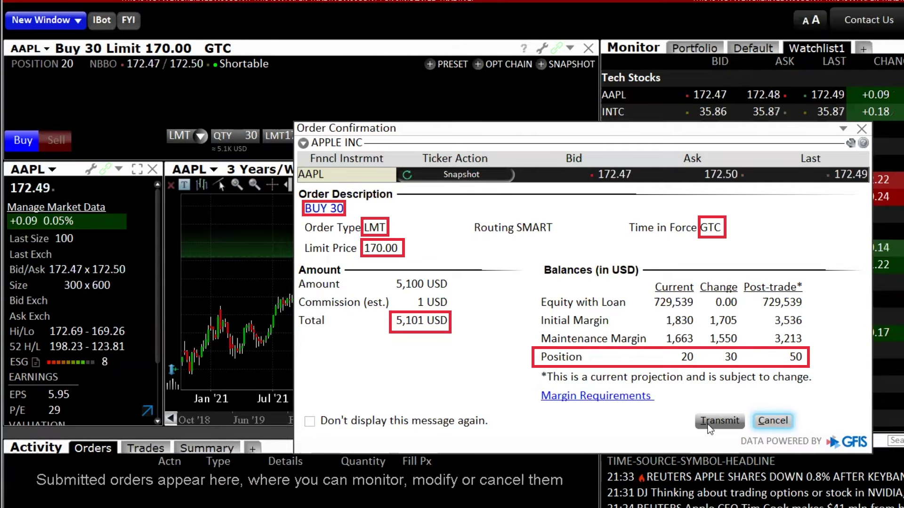
click(719, 420)
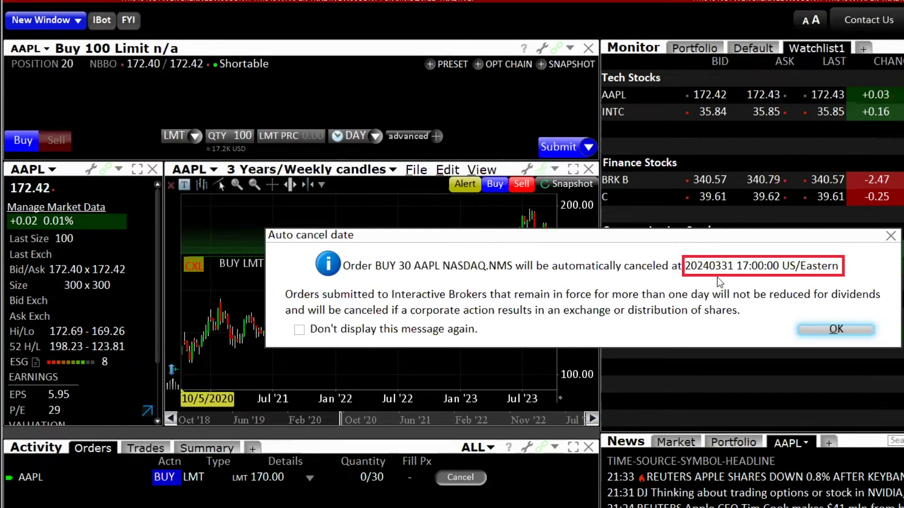
click(826, 329)
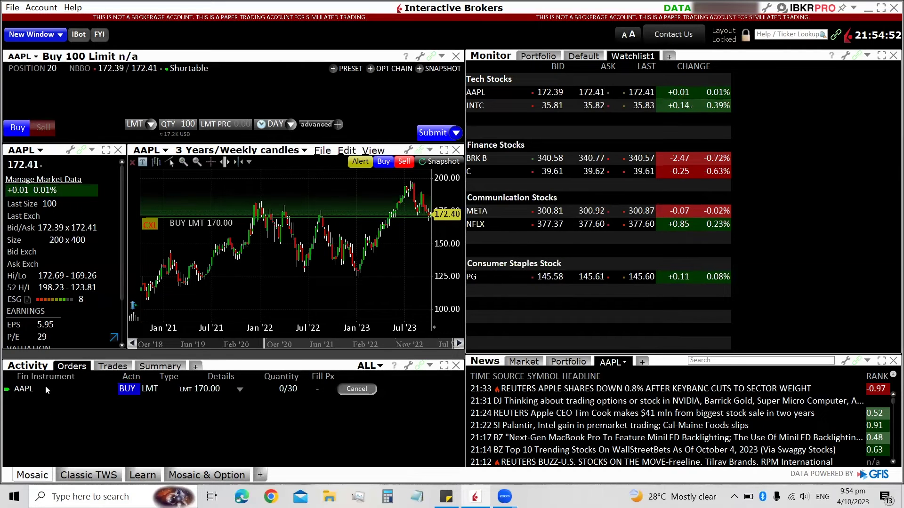
click(8, 392)
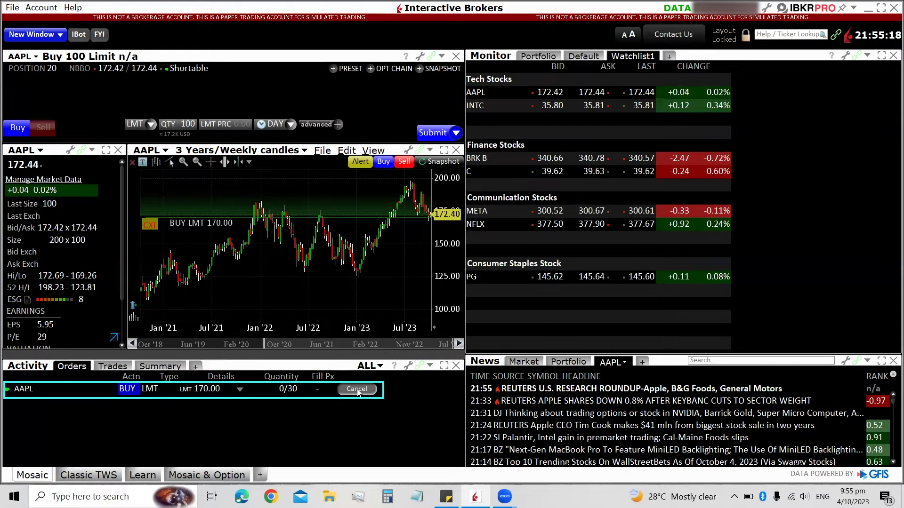
click(232, 419)
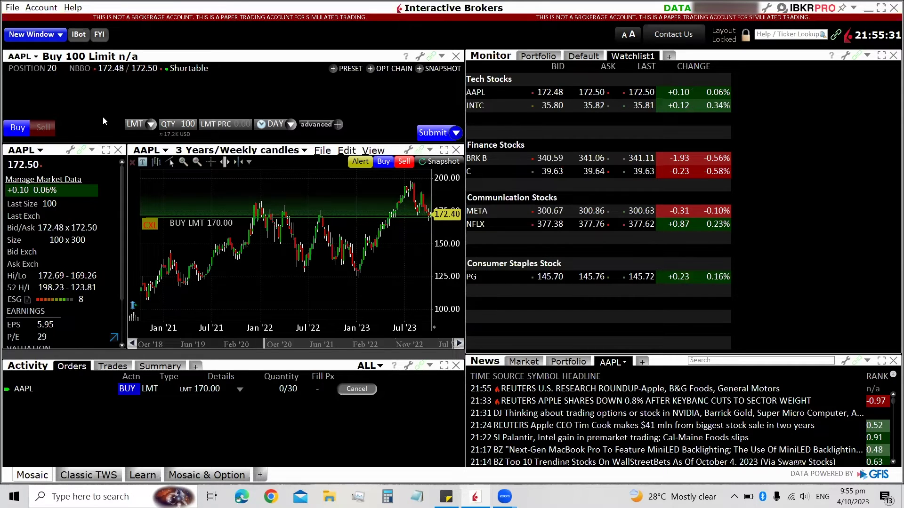
Load INTC from the watchlist into order entry and set its buy order type to MKT
click(151, 125)
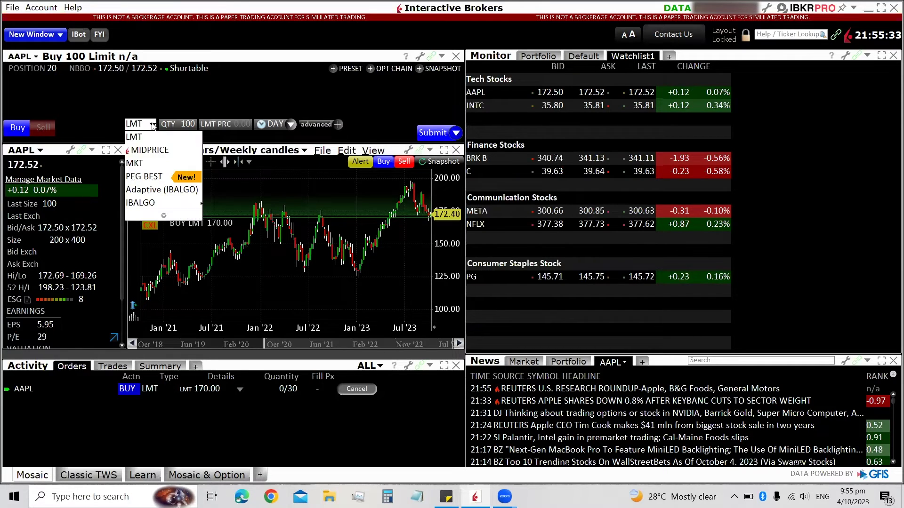
click(143, 166)
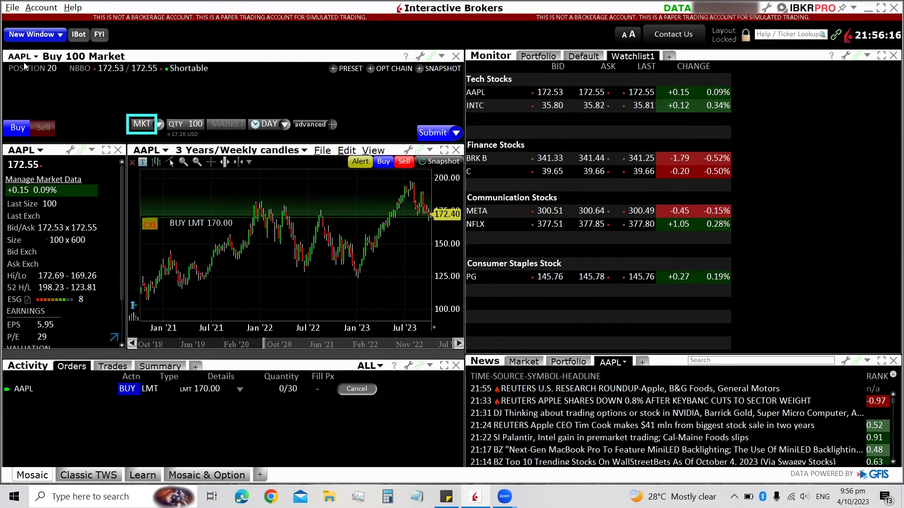
click(476, 108)
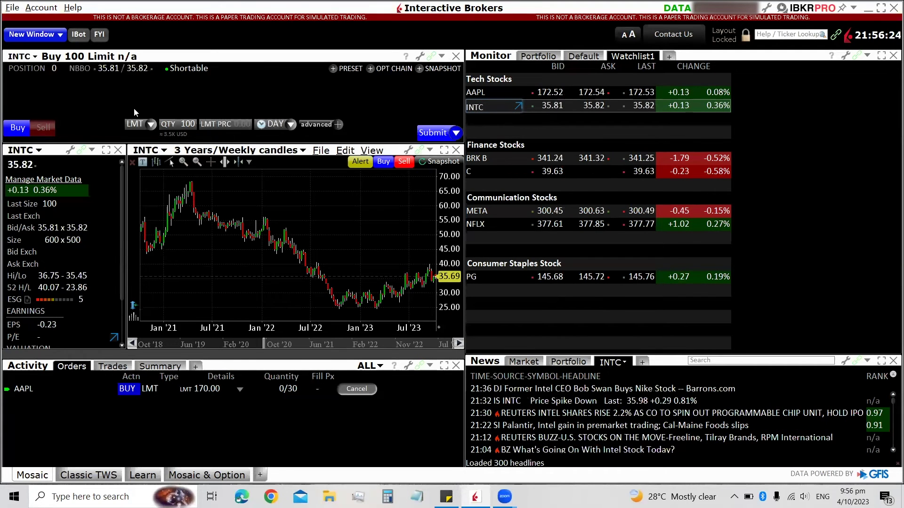
click(147, 126)
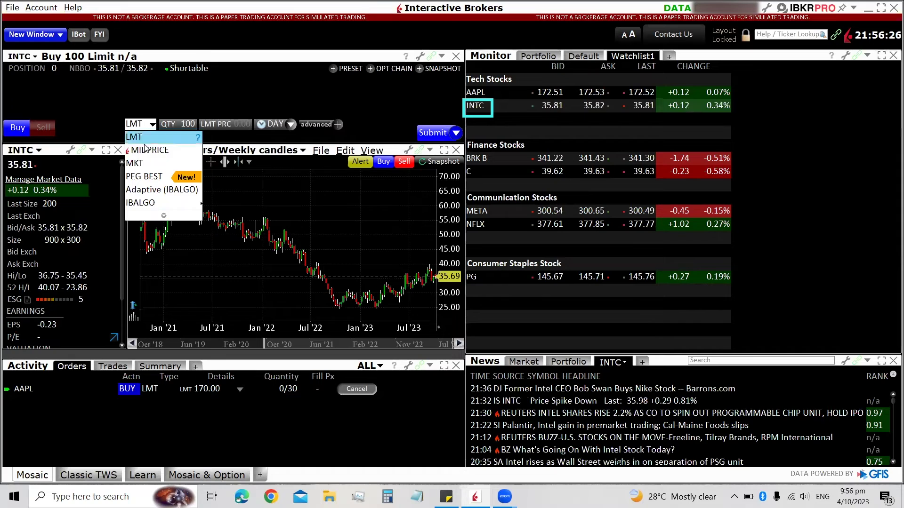
click(136, 163)
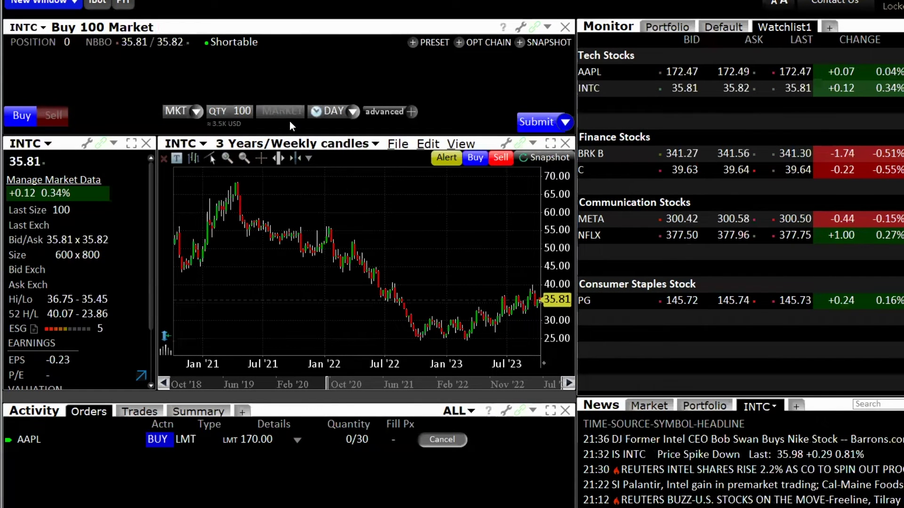
Keep the INTC order's time in force at DAY and transmit the market buy order for 100 shares
click(348, 111)
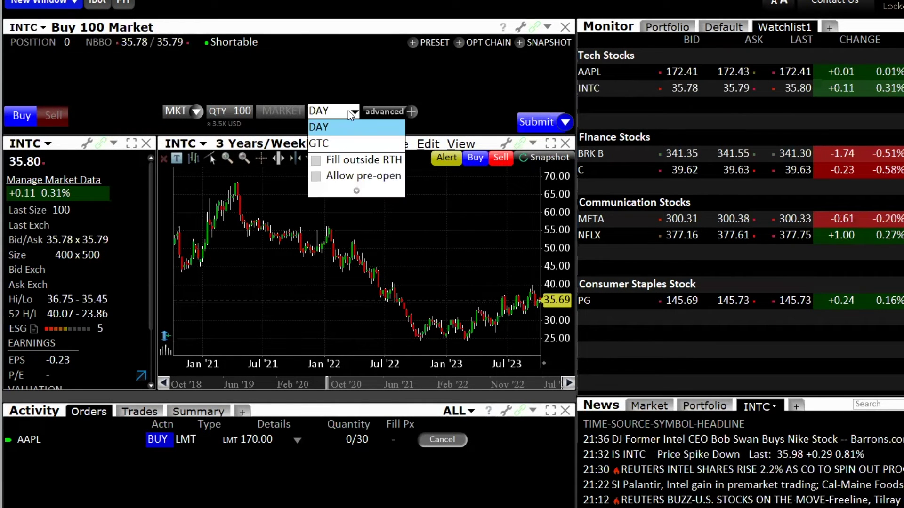
click(326, 132)
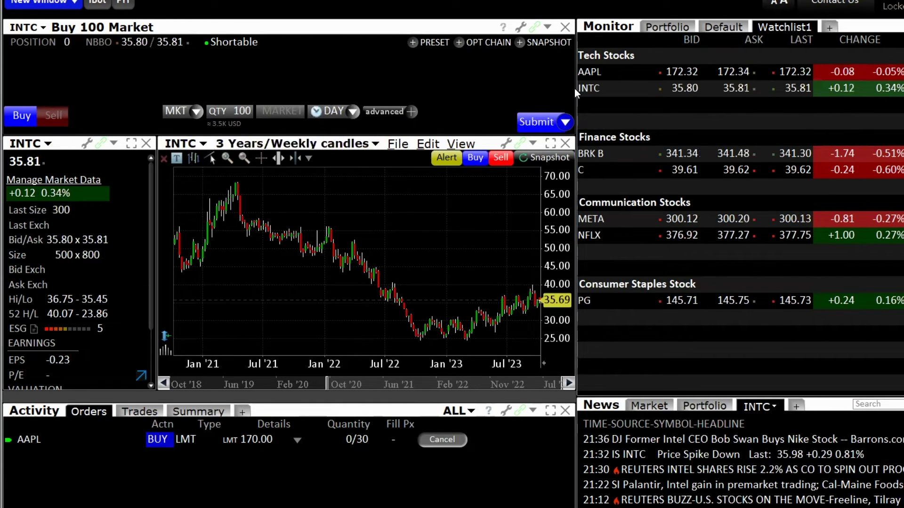
click(537, 121)
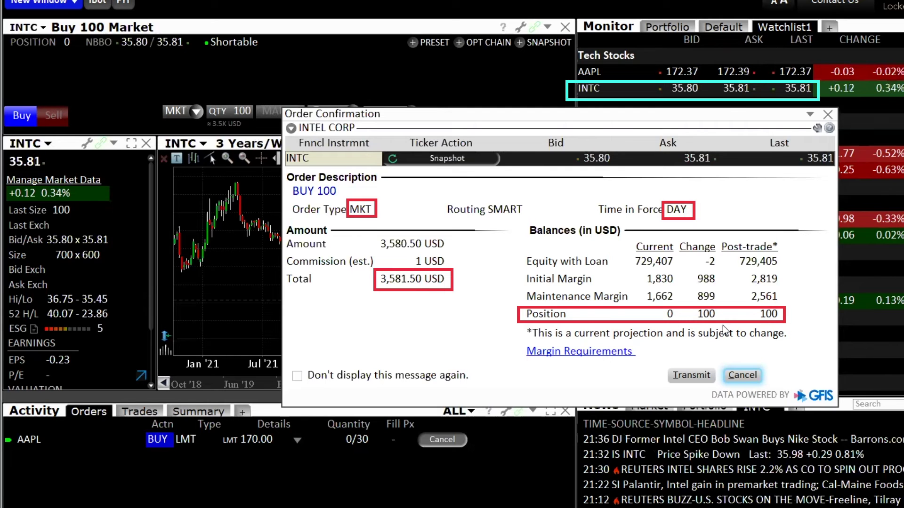
click(688, 377)
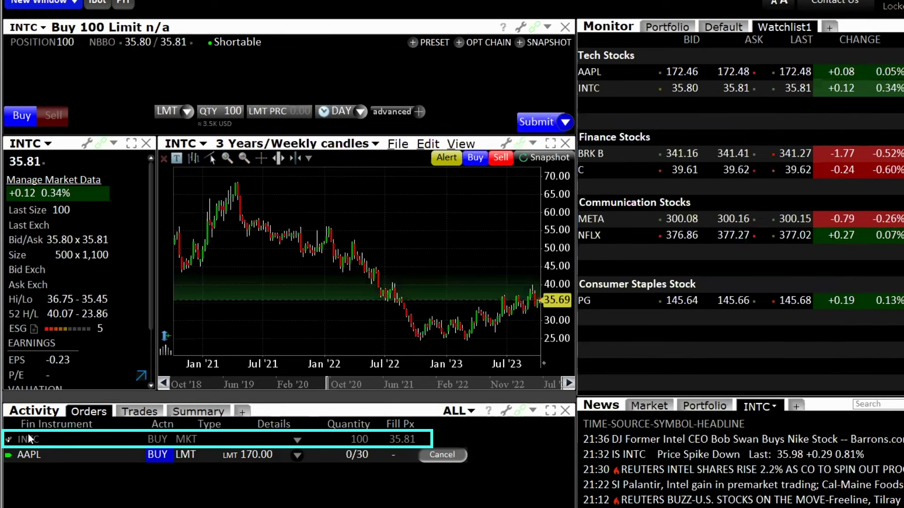
Examine the INTC order's status and fill price, the pending AAPL order, the executed trades and the summary of buys and sells
mouse_move(11, 444)
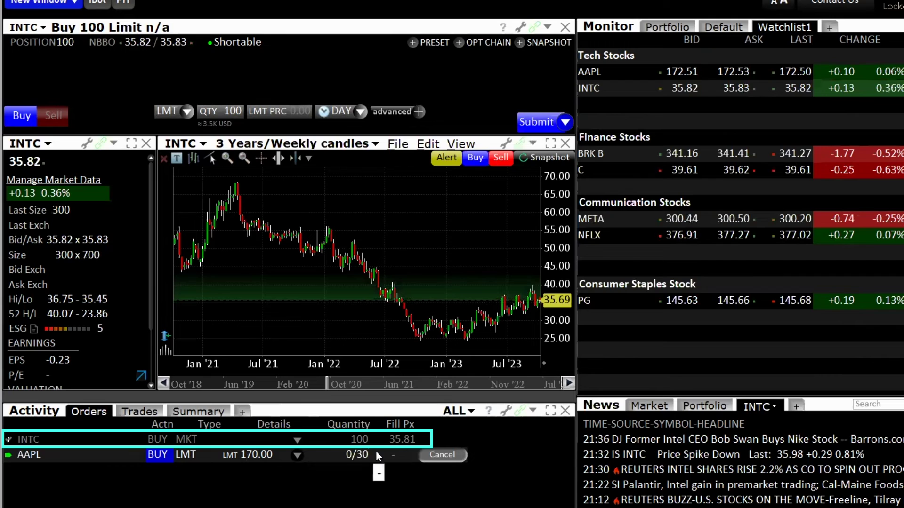
mouse_move(385, 445)
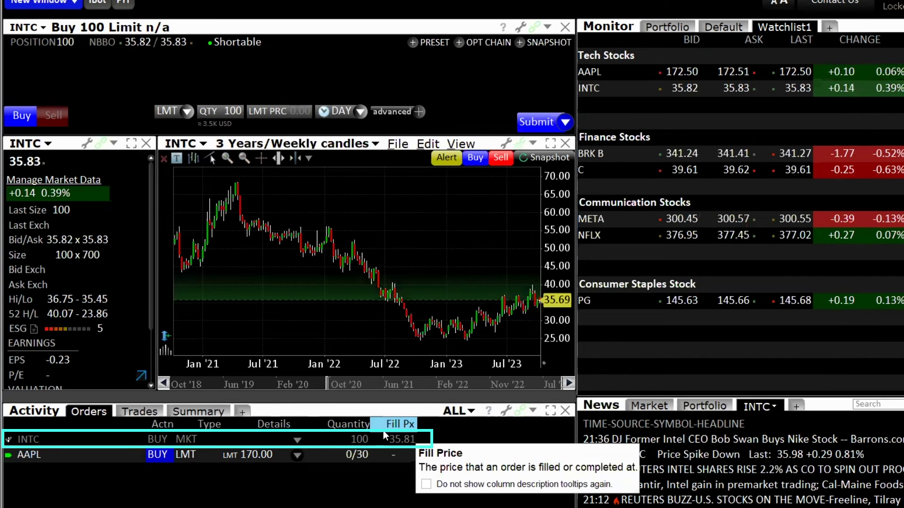
mouse_move(191, 452)
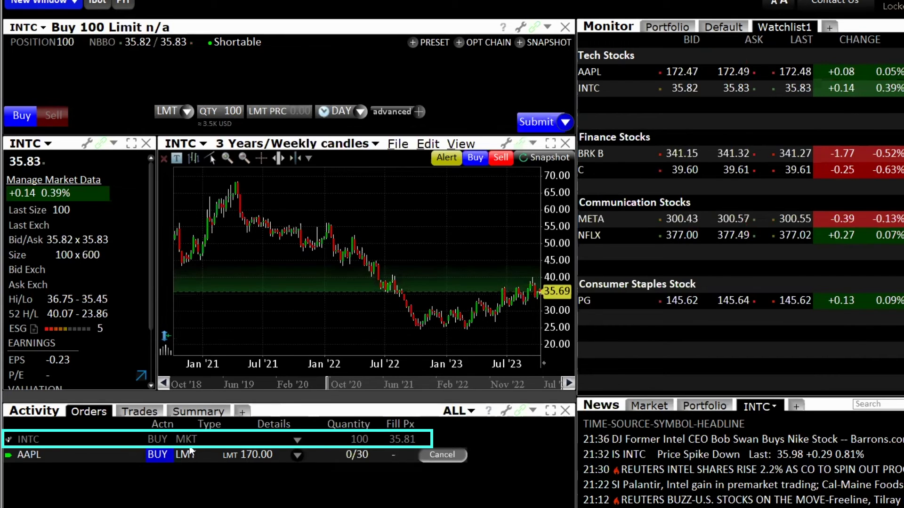
click(138, 413)
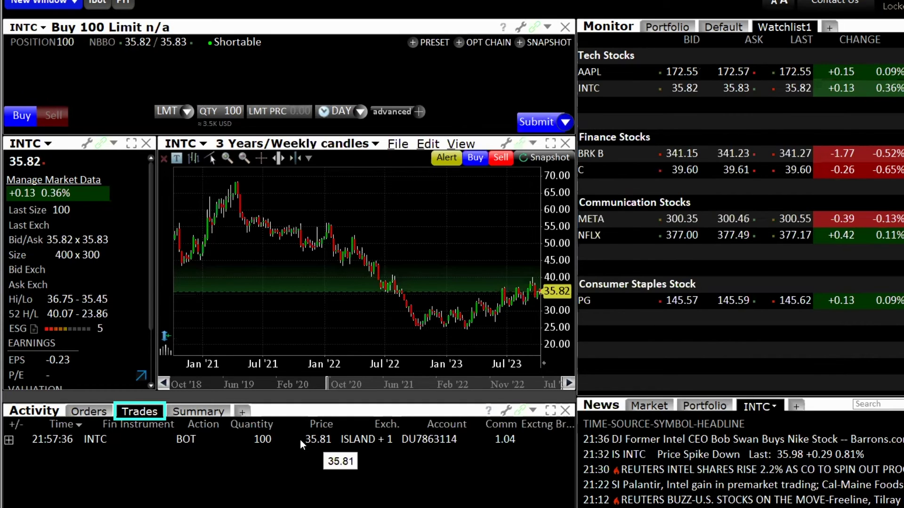
click(106, 417)
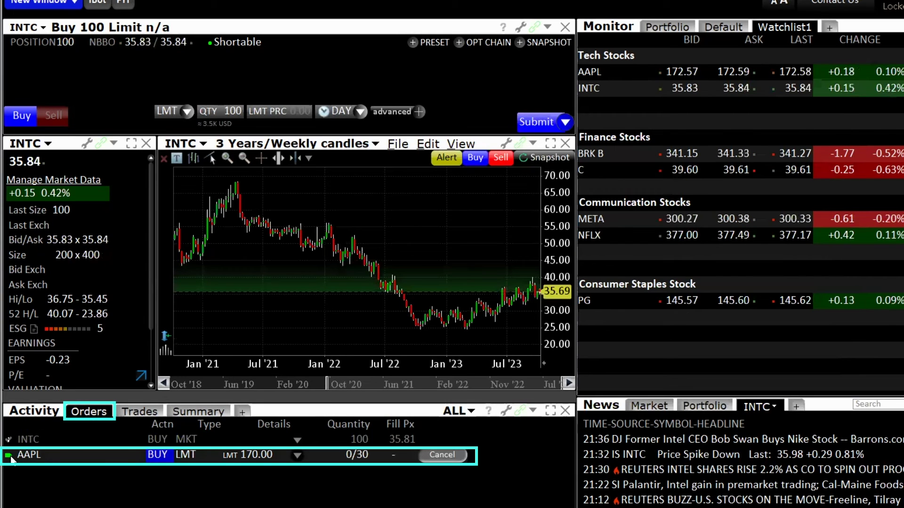
click(131, 413)
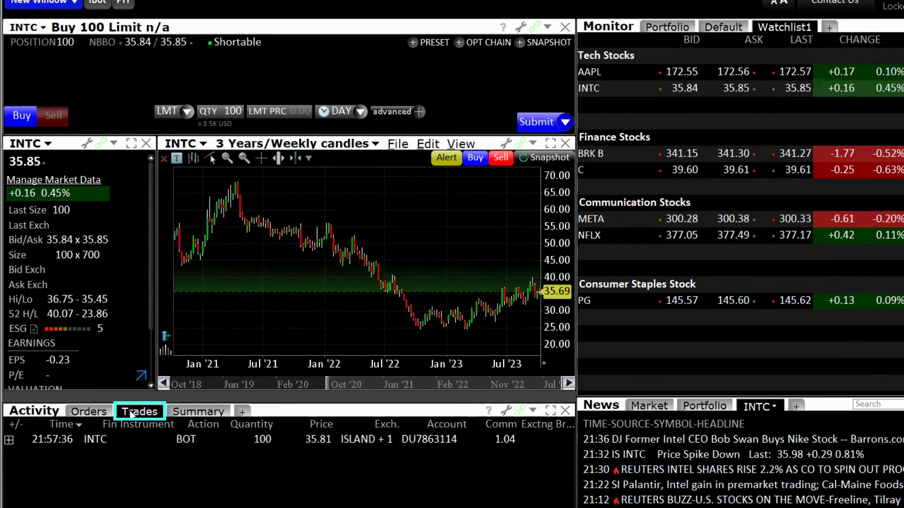
click(200, 414)
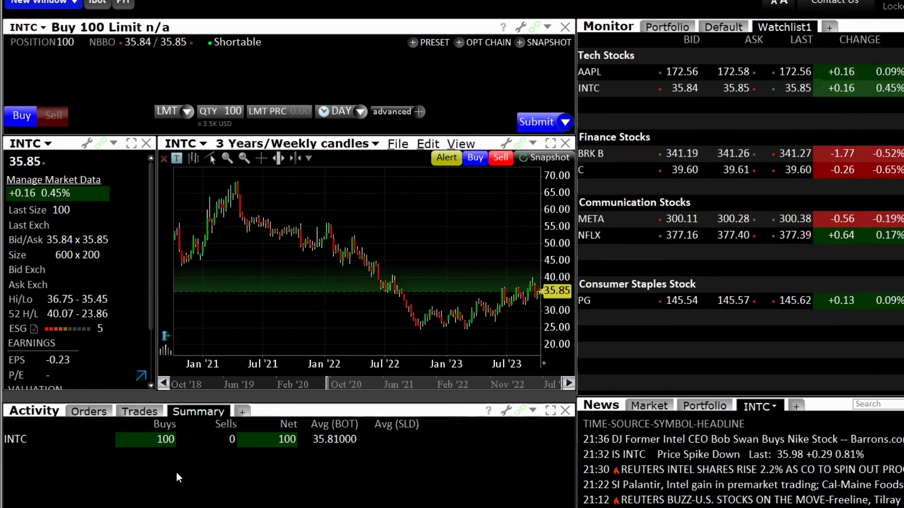
click(130, 412)
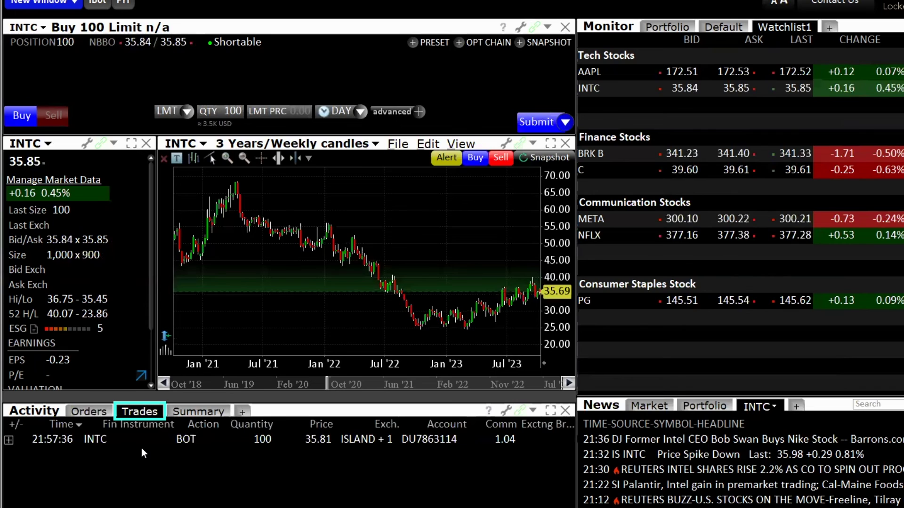
click(198, 411)
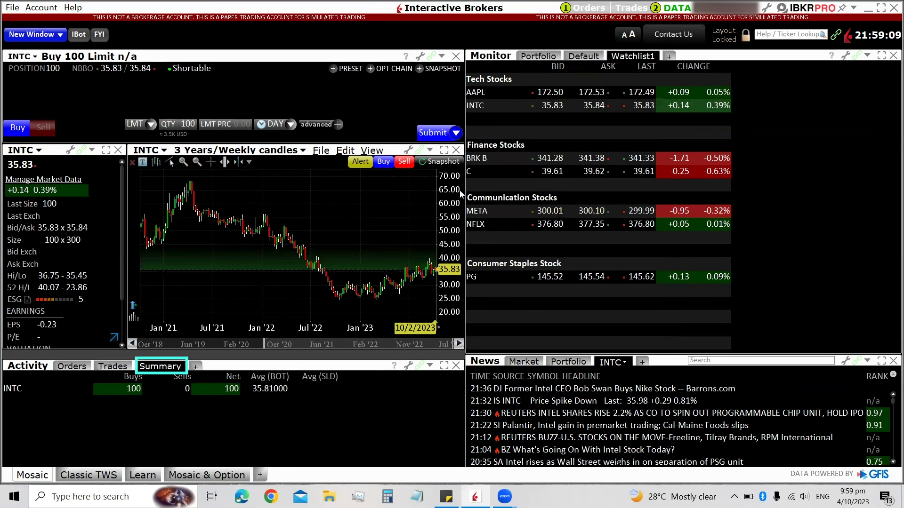
Compare the AAPL and INTC positions in the portfolio with the pending AAPL order and the INTC trade summary
click(541, 56)
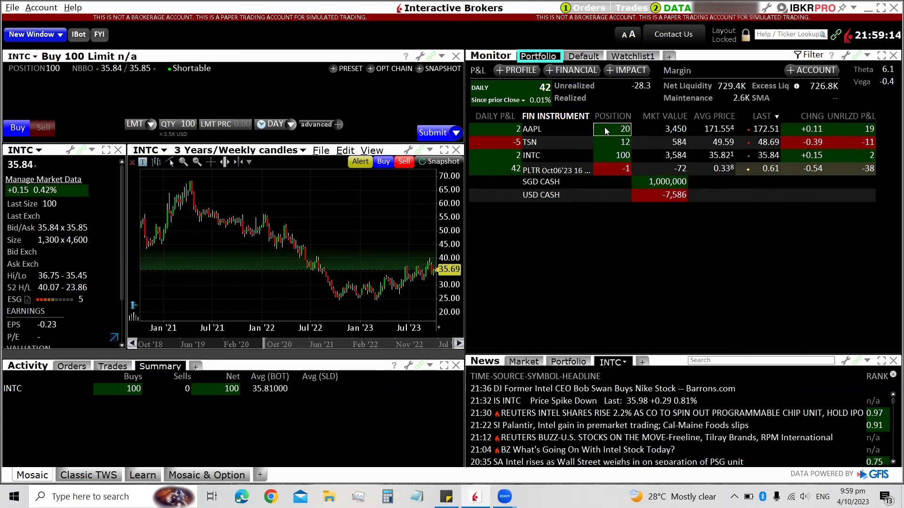
click(605, 132)
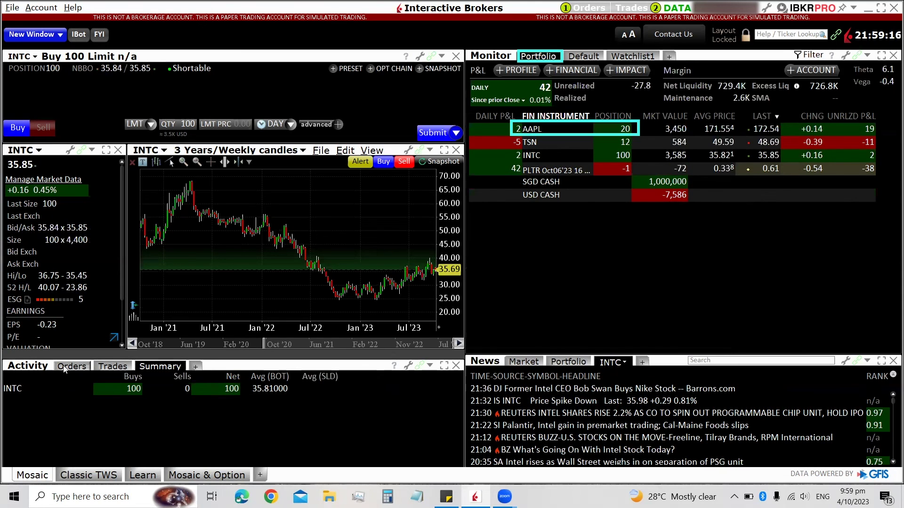
click(66, 367)
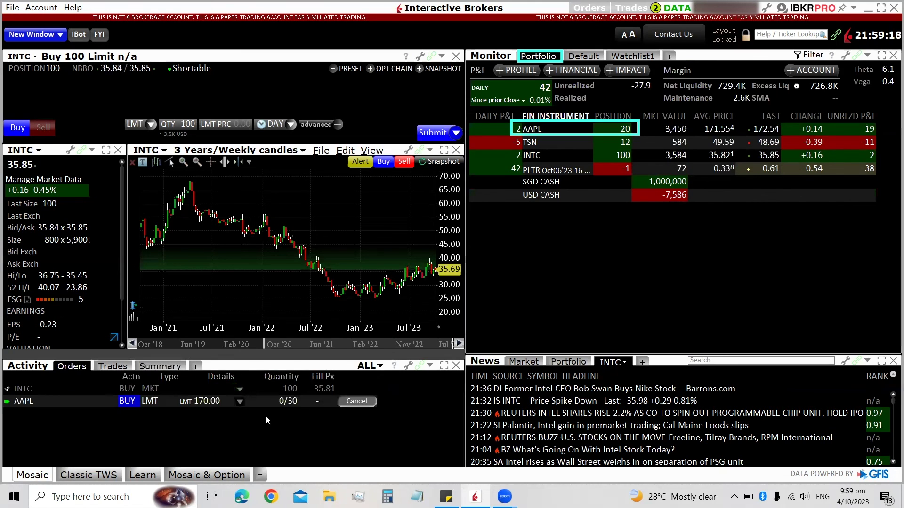
click(286, 405)
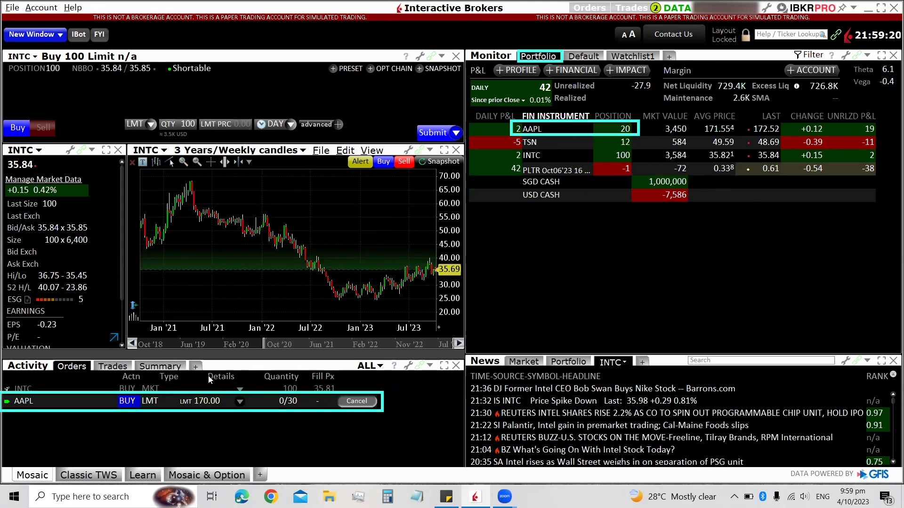
click(166, 367)
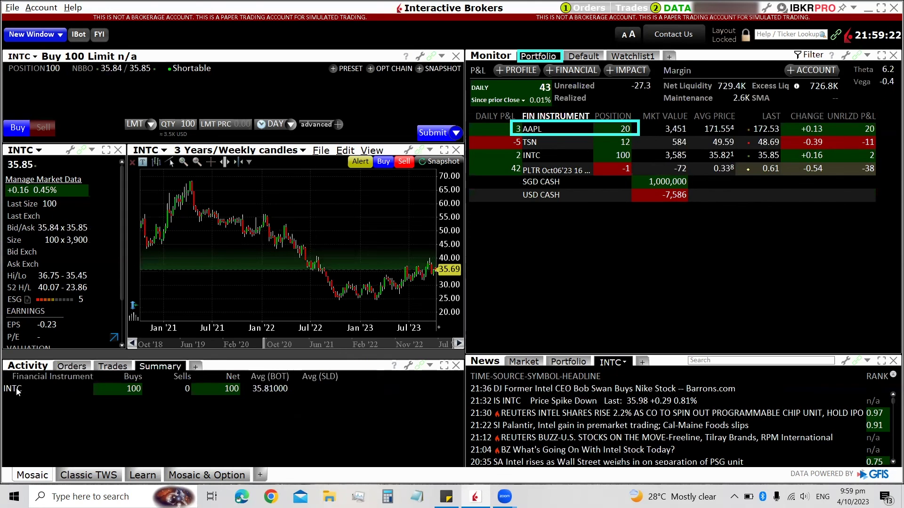
click(635, 157)
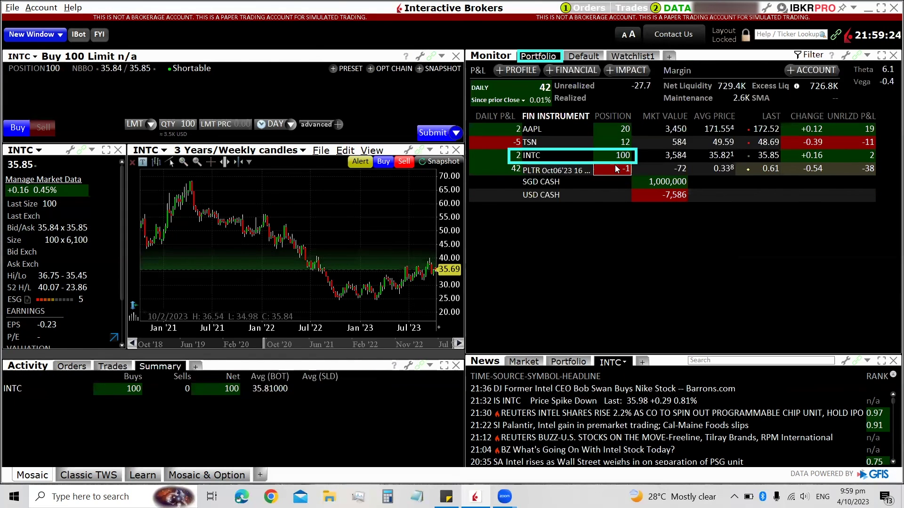